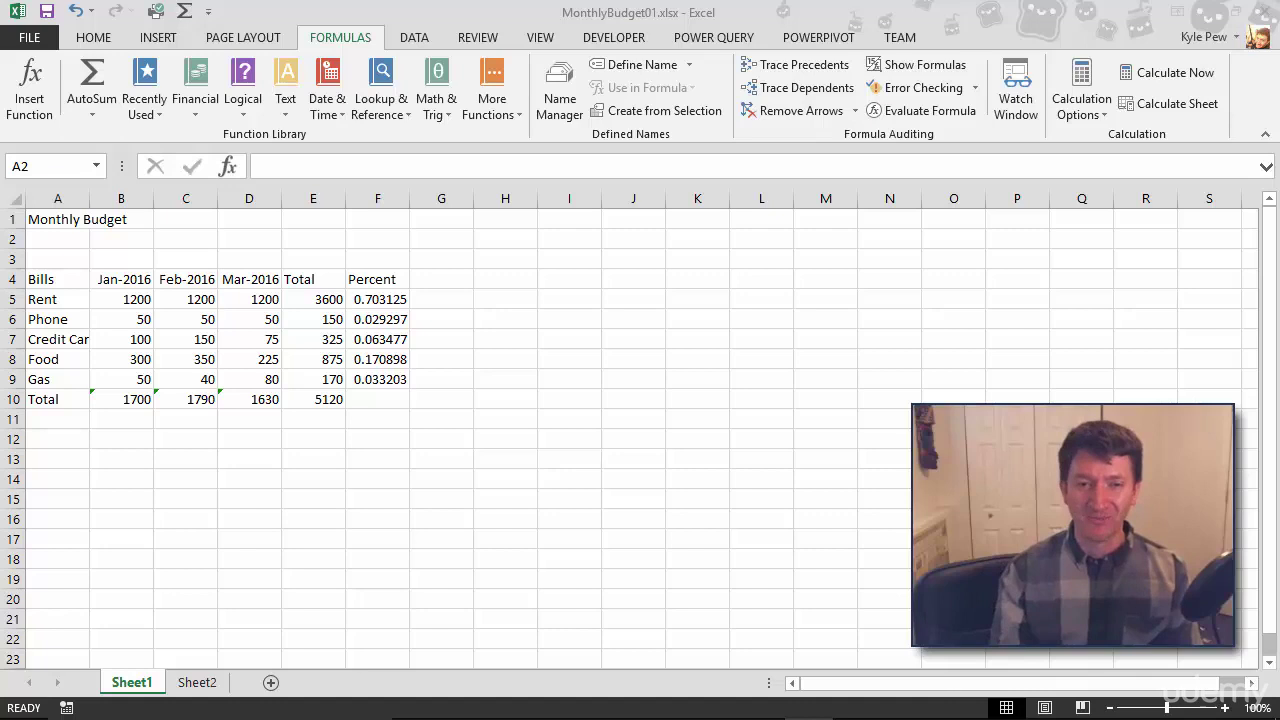
# - Enter the row labels MIN in A12 and MAX in A13 below the budget table
pyautogui.click(50, 450)
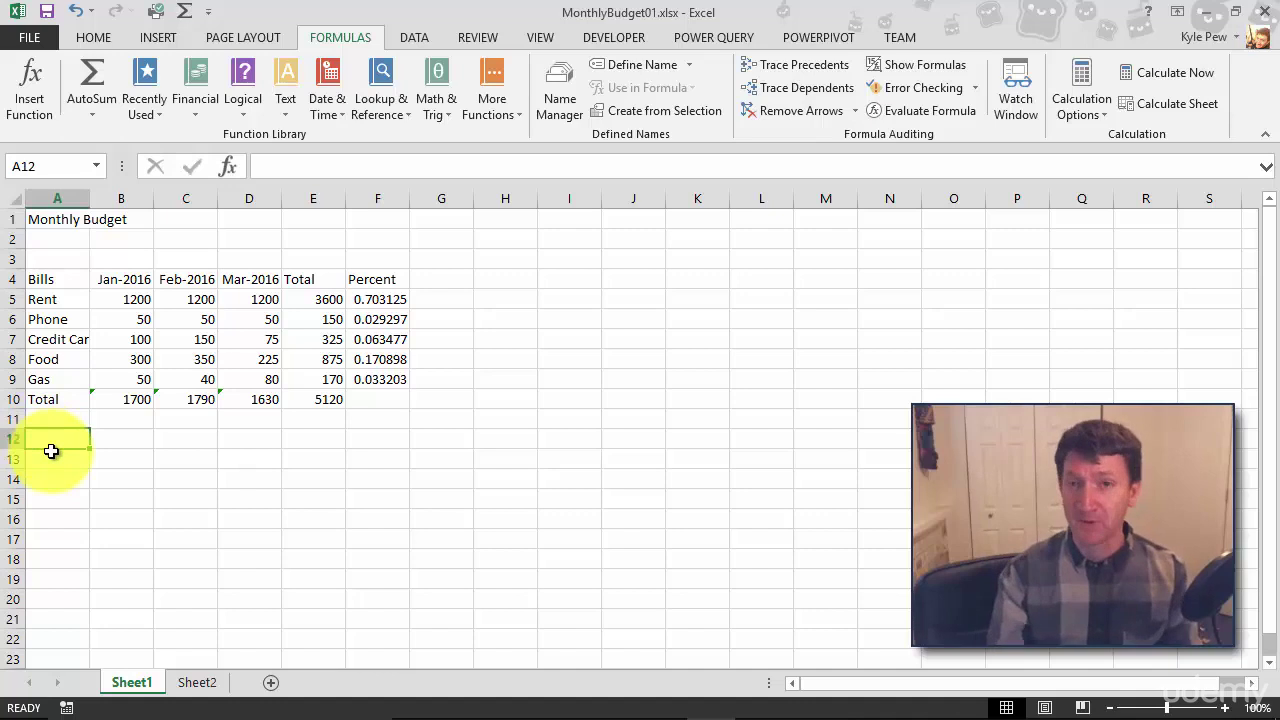
pyautogui.write('MIN')
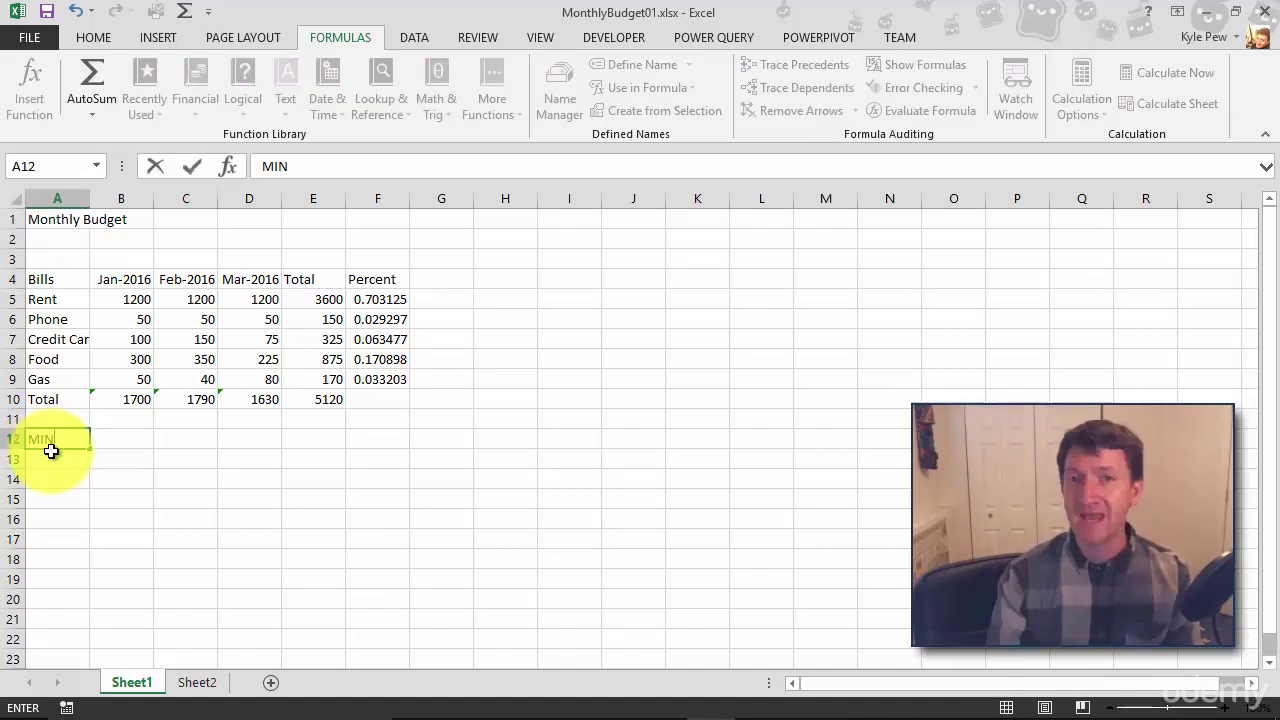
pyautogui.press('Return')
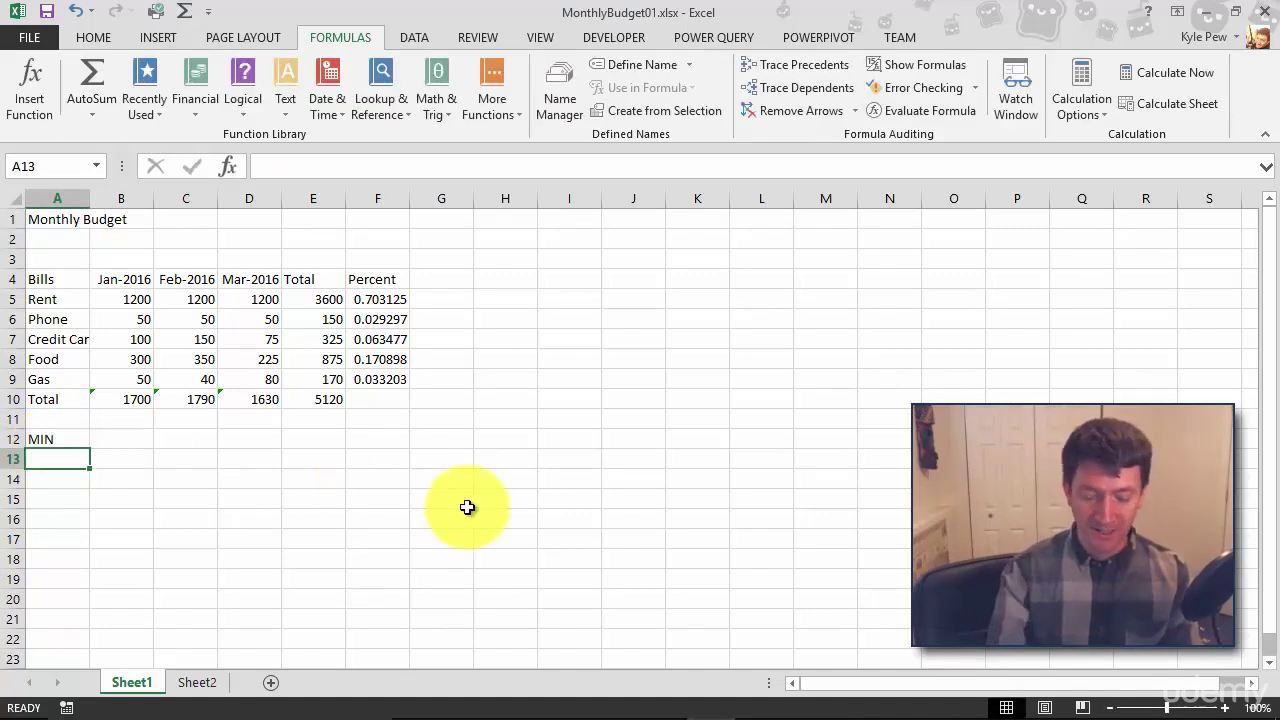
pyautogui.write('MAX')
pyautogui.press('Return')
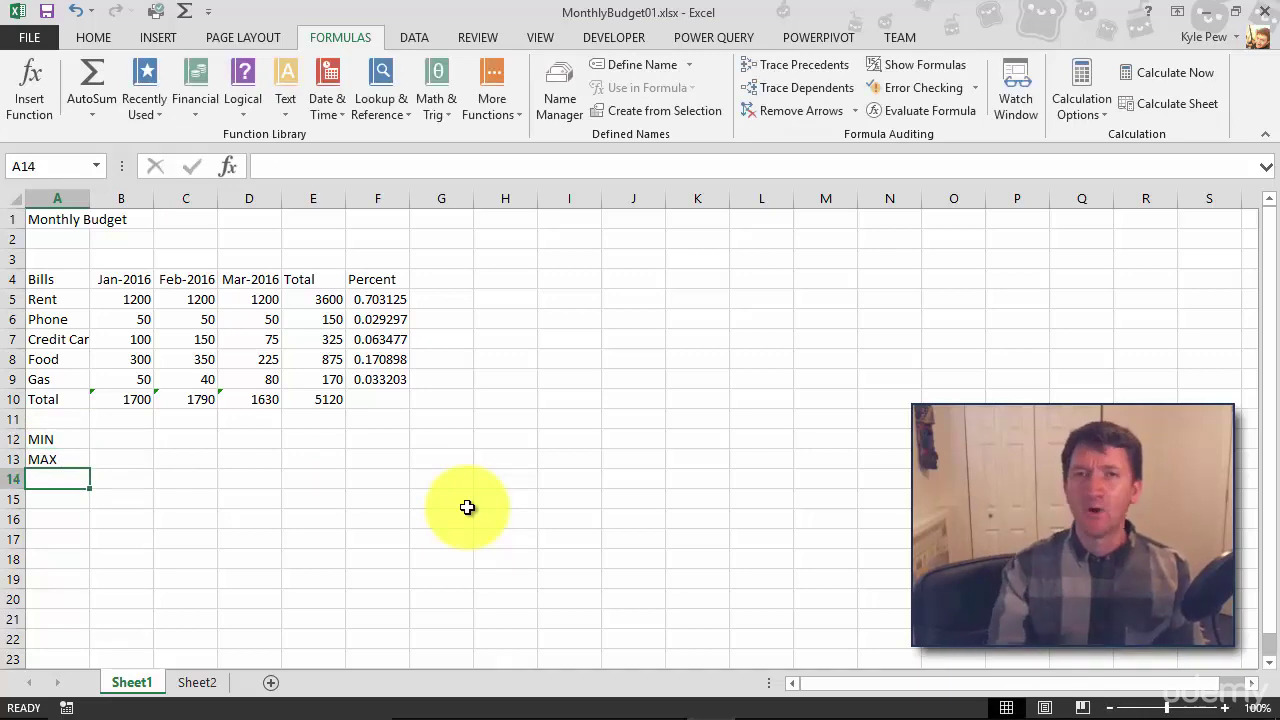
pyautogui.click(116, 444)
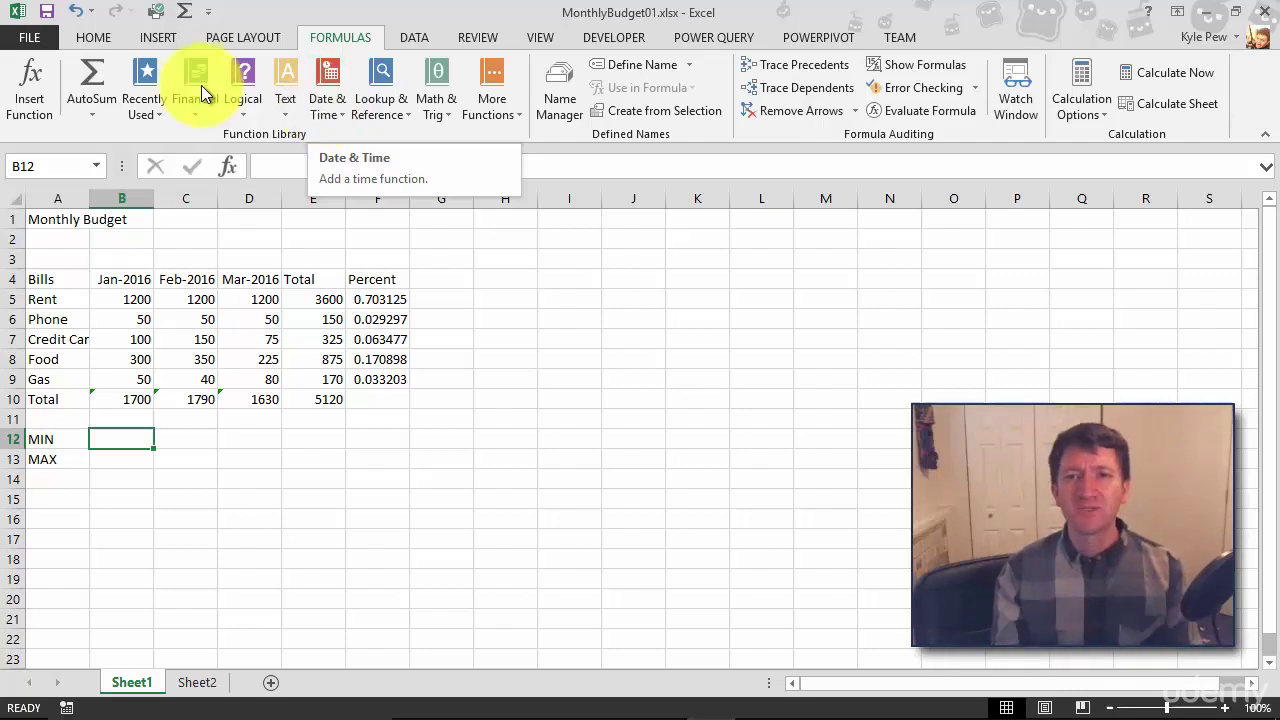
# - Search the Insert Function dialog for 'min' to list the MIN function for B12
pyautogui.click(35, 89)
pyautogui.moveTo(386, 76); pyautogui.dragTo(134, 79)
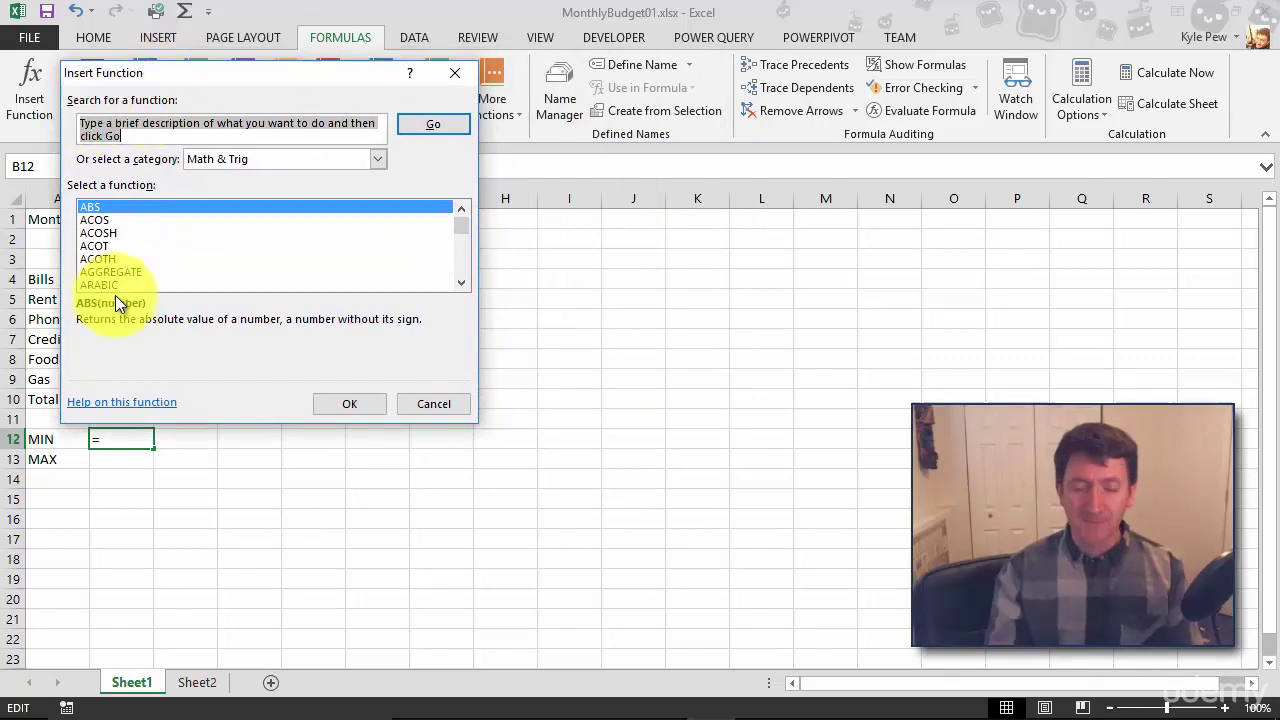
pyautogui.write('min')
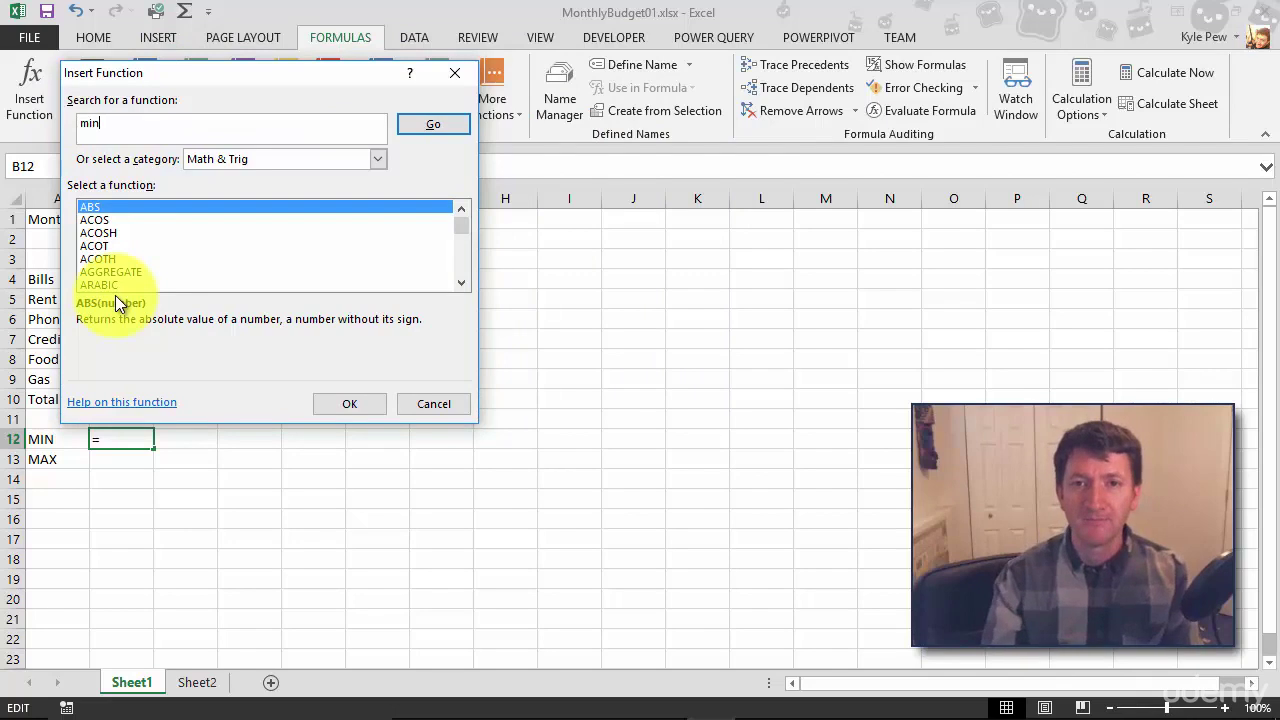
pyautogui.click(447, 130)
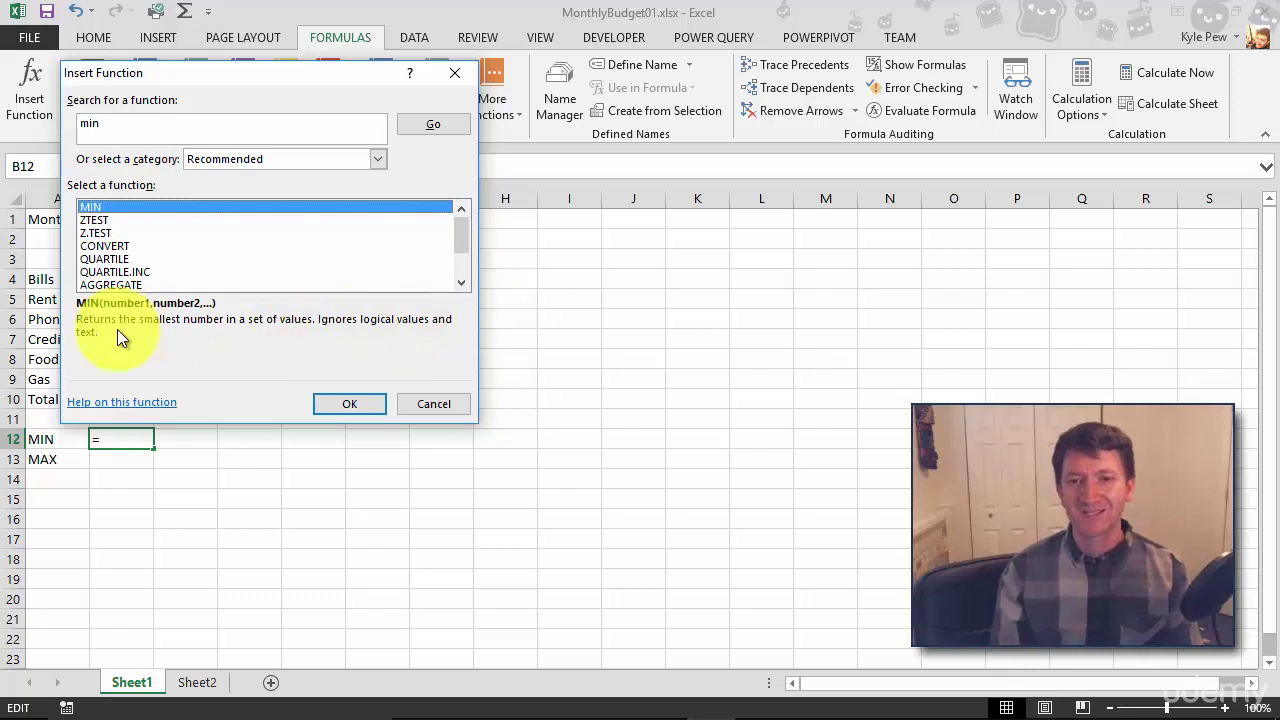
# - Give MIN the range B5:B9 so B12 holds =MIN(B5:B9), returning 50
pyautogui.click(338, 401)
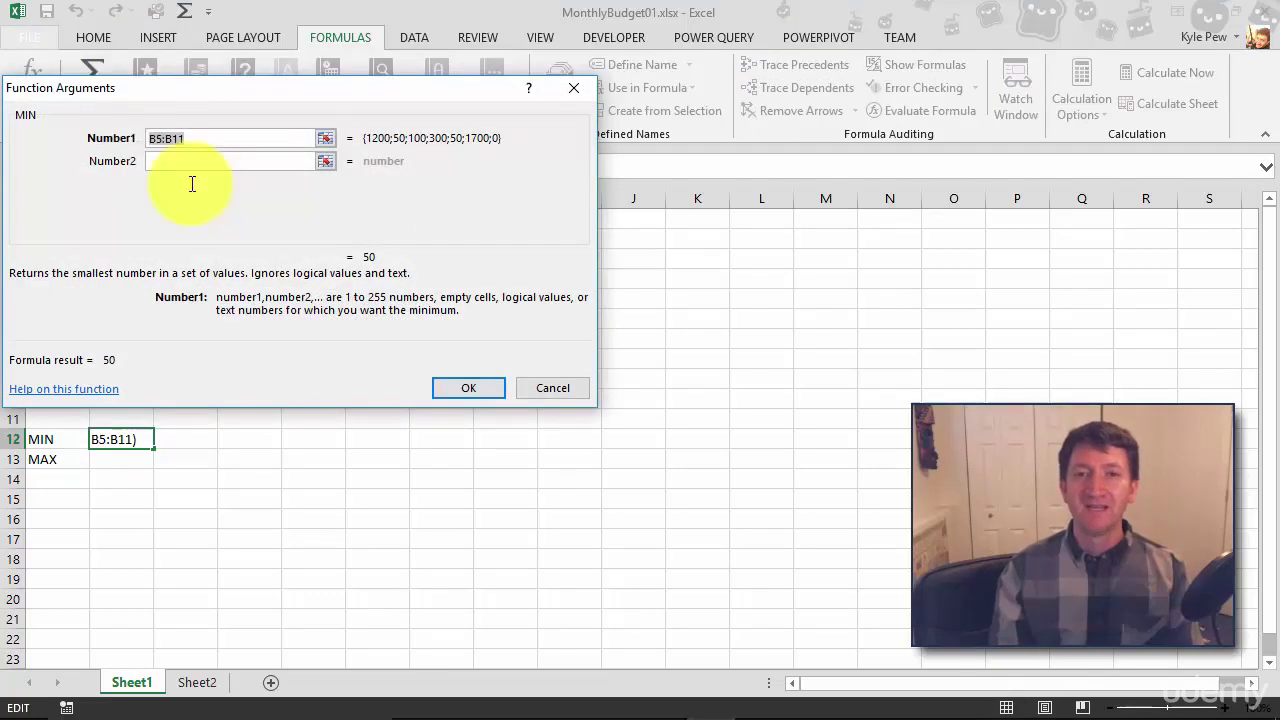
pyautogui.moveTo(120, 71)
pyautogui.mouseDown()
pyautogui.moveTo(156, 102)
pyautogui.moveTo(284, 108)
pyautogui.mouseUp()
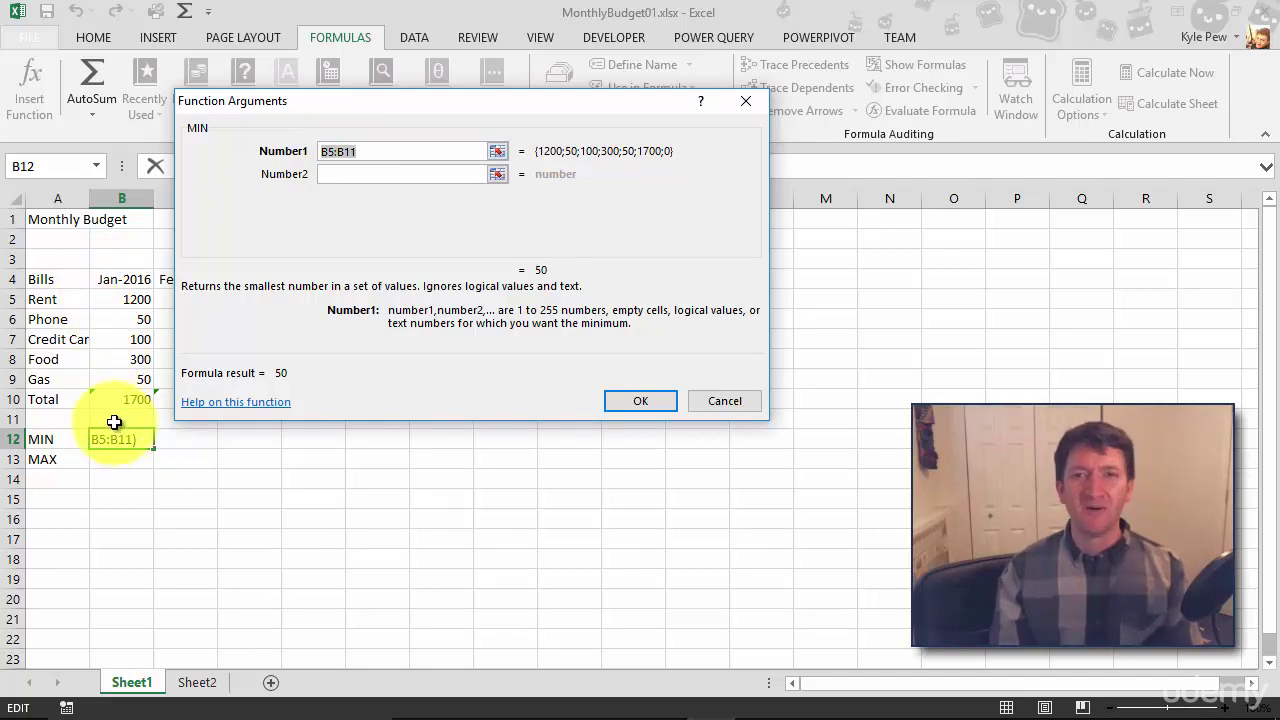
pyautogui.moveTo(120, 301); pyautogui.dragTo(122, 375)
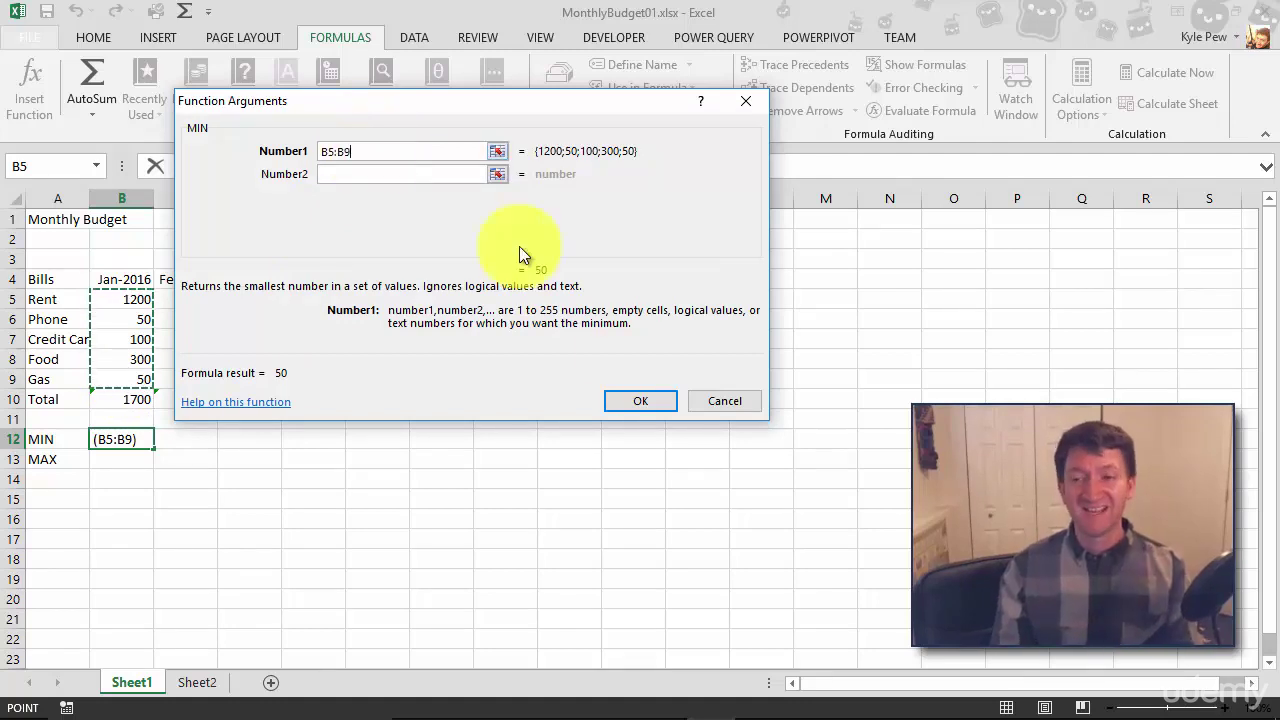
pyautogui.click(624, 401)
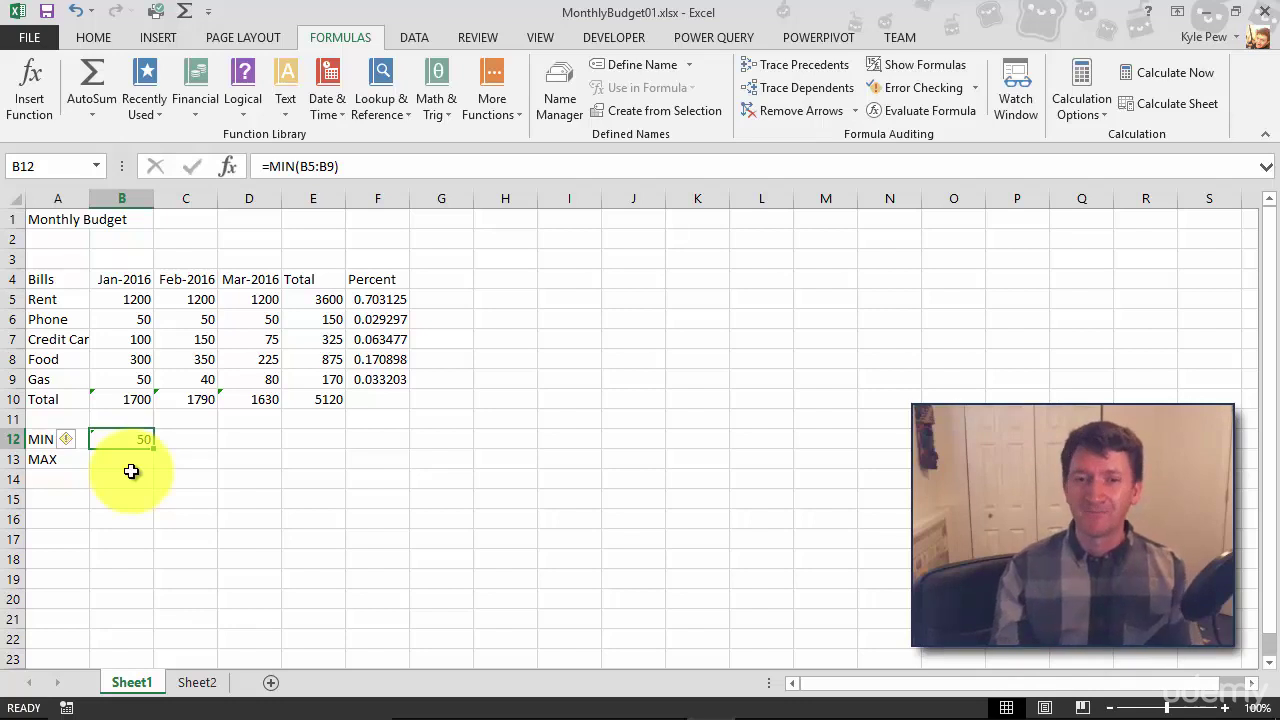
pyautogui.click(131, 467)
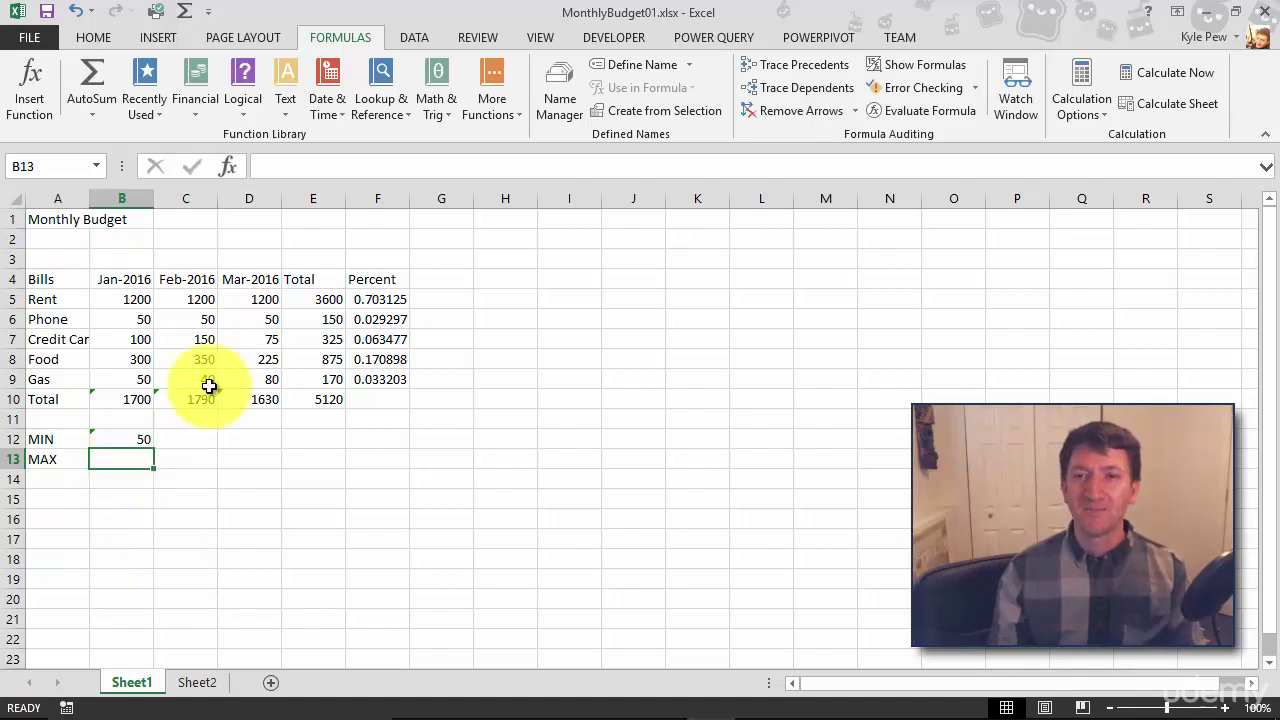
# - Search Insert Function for 'max' and choose MAX for cell B13
pyautogui.click(25, 92)
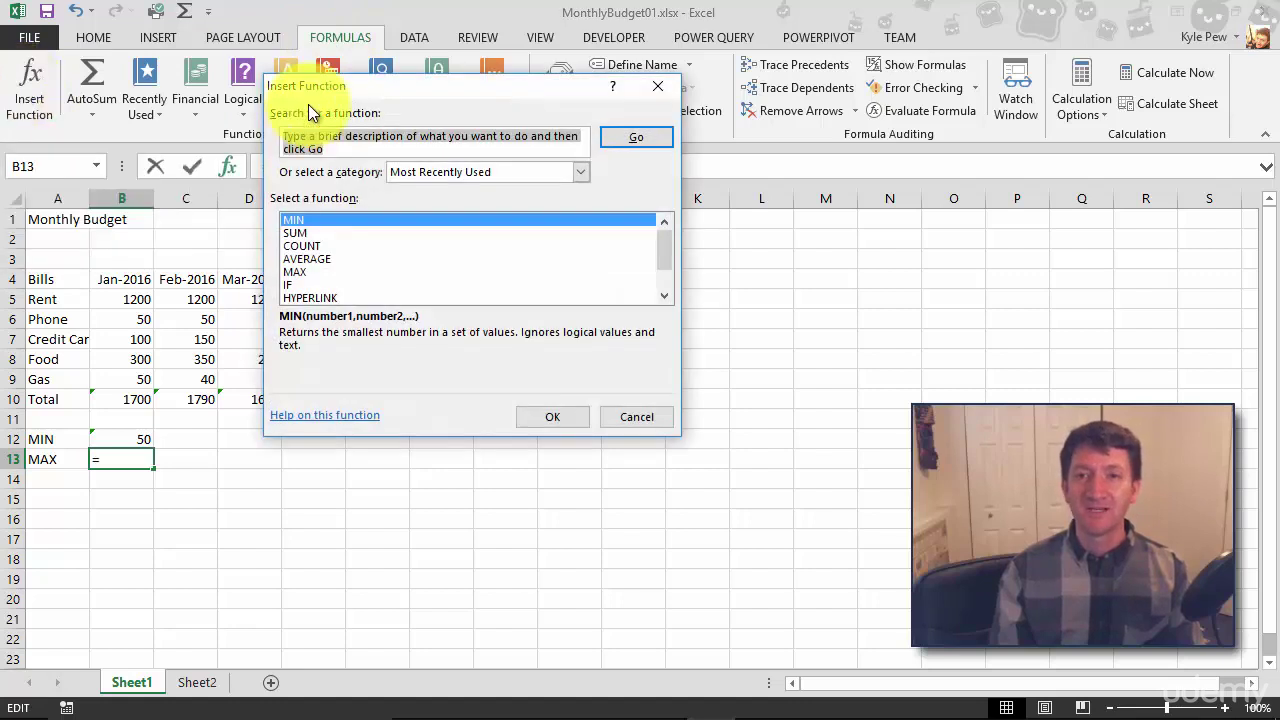
pyautogui.moveTo(358, 91); pyautogui.dragTo(123, 111)
pyautogui.write('max')
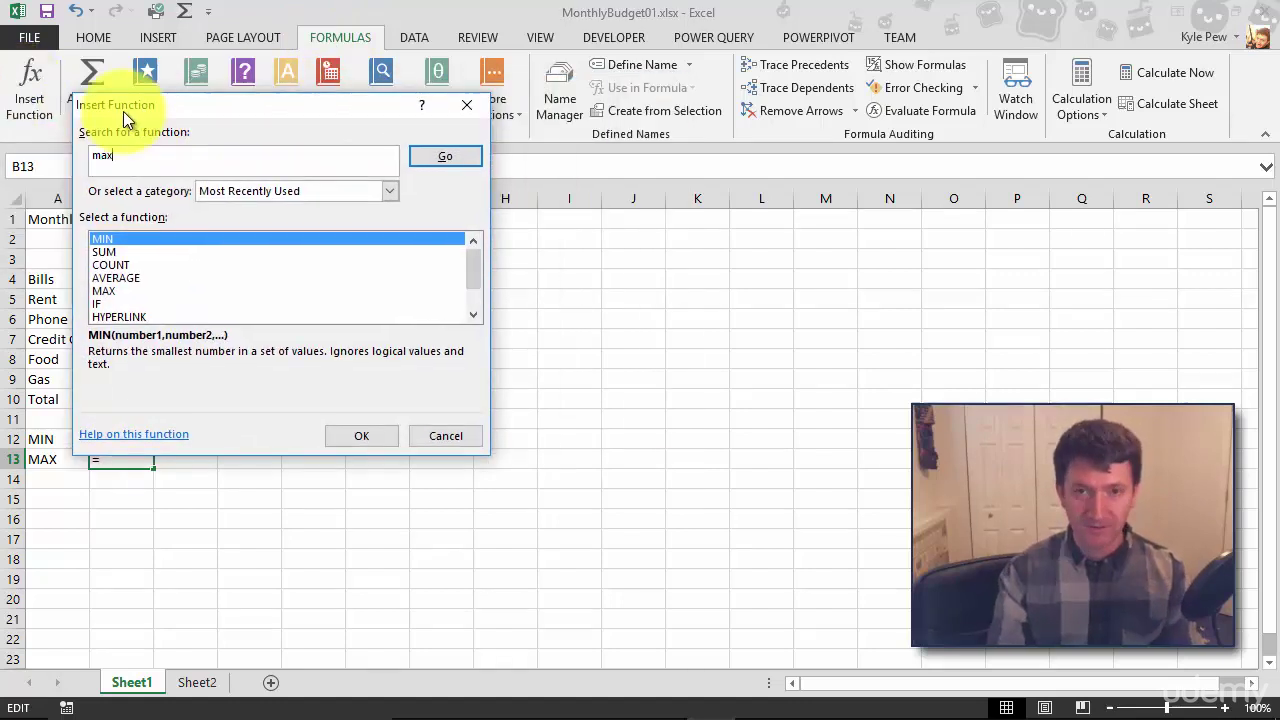
pyautogui.click(443, 155)
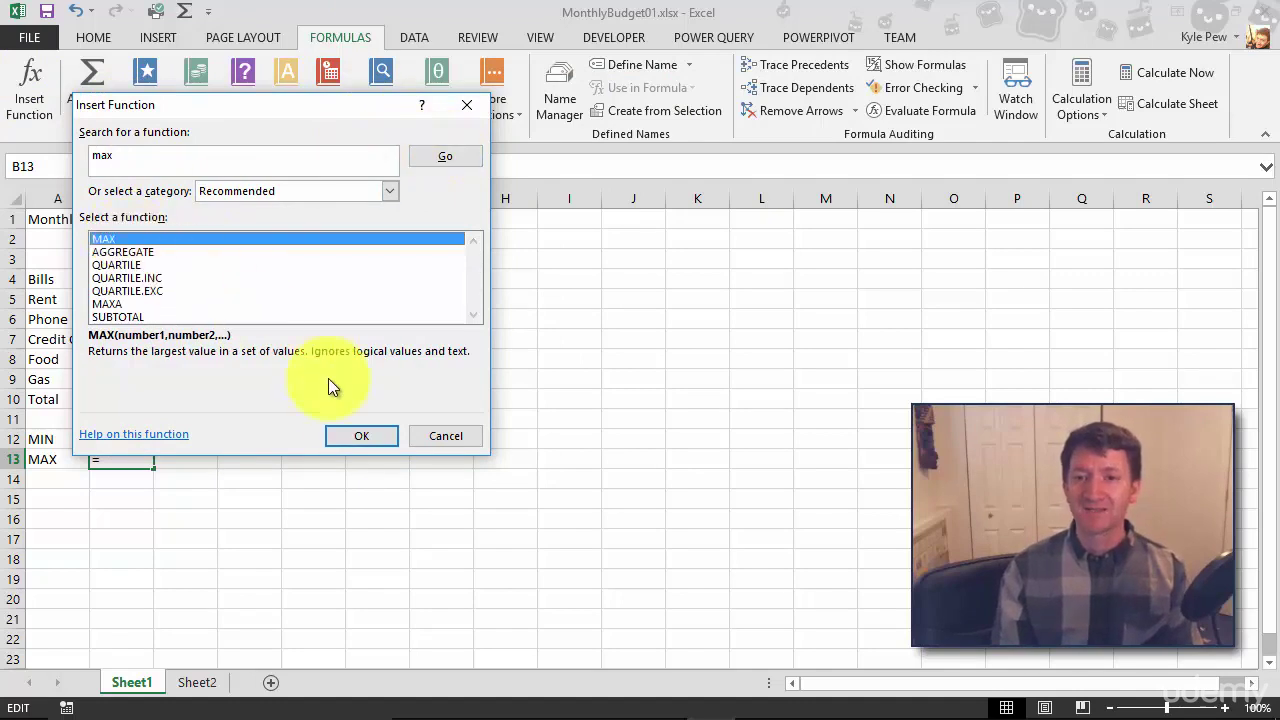
pyautogui.click(347, 435)
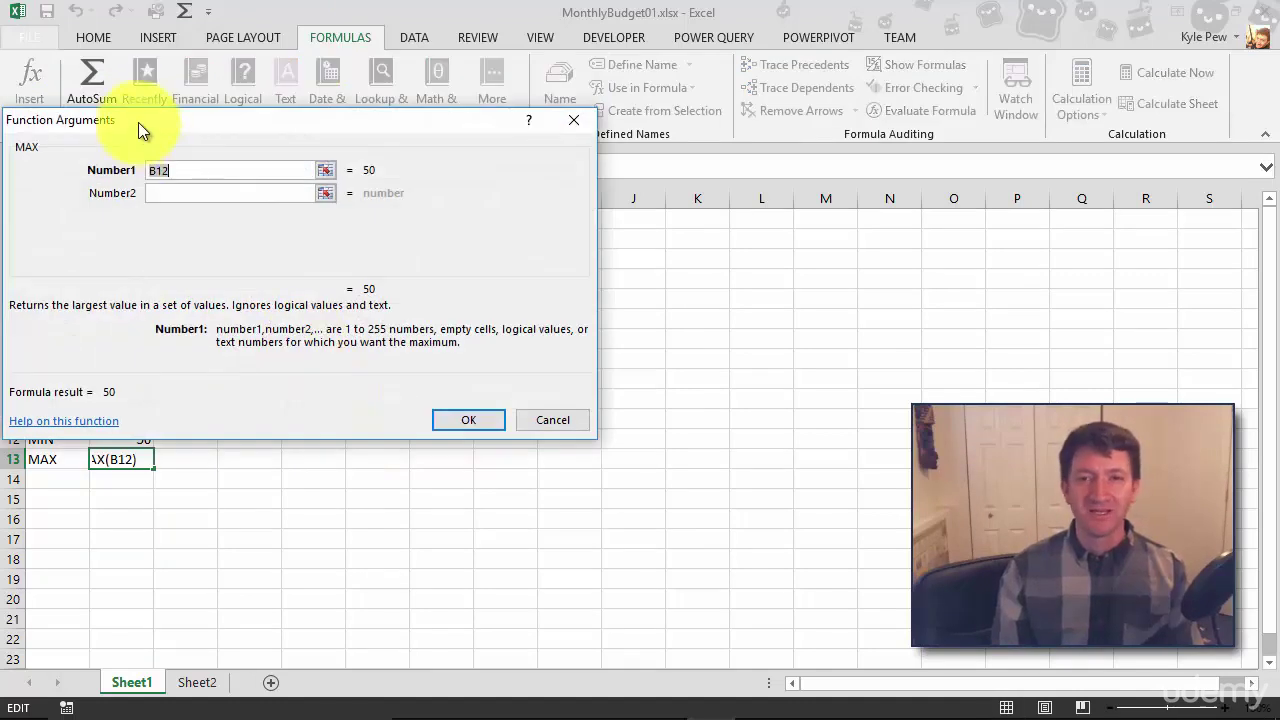
# - Set MAX's Number1 argument to the January bills B5:B9, previewing 1200
pyautogui.moveTo(138, 122)
pyautogui.mouseDown()
pyautogui.moveTo(280, 106)
pyautogui.moveTo(251, 109)
pyautogui.mouseUp()
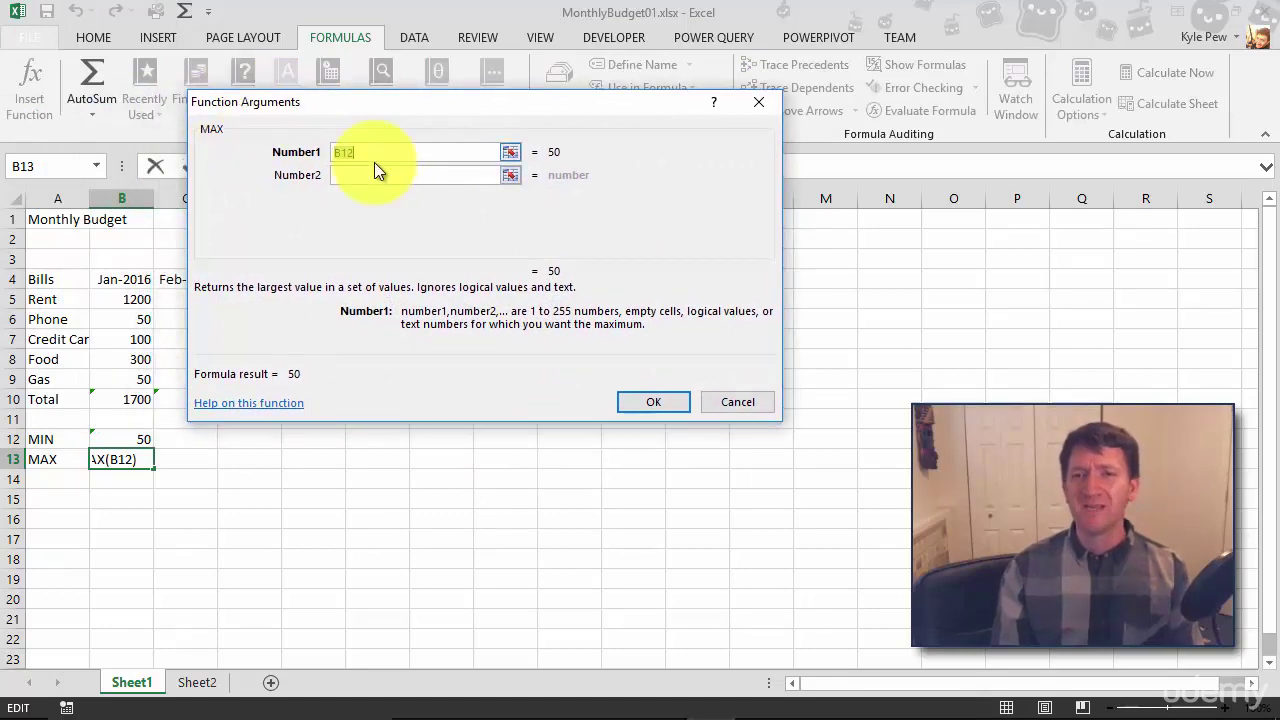
pyautogui.moveTo(130, 298); pyautogui.dragTo(130, 372)
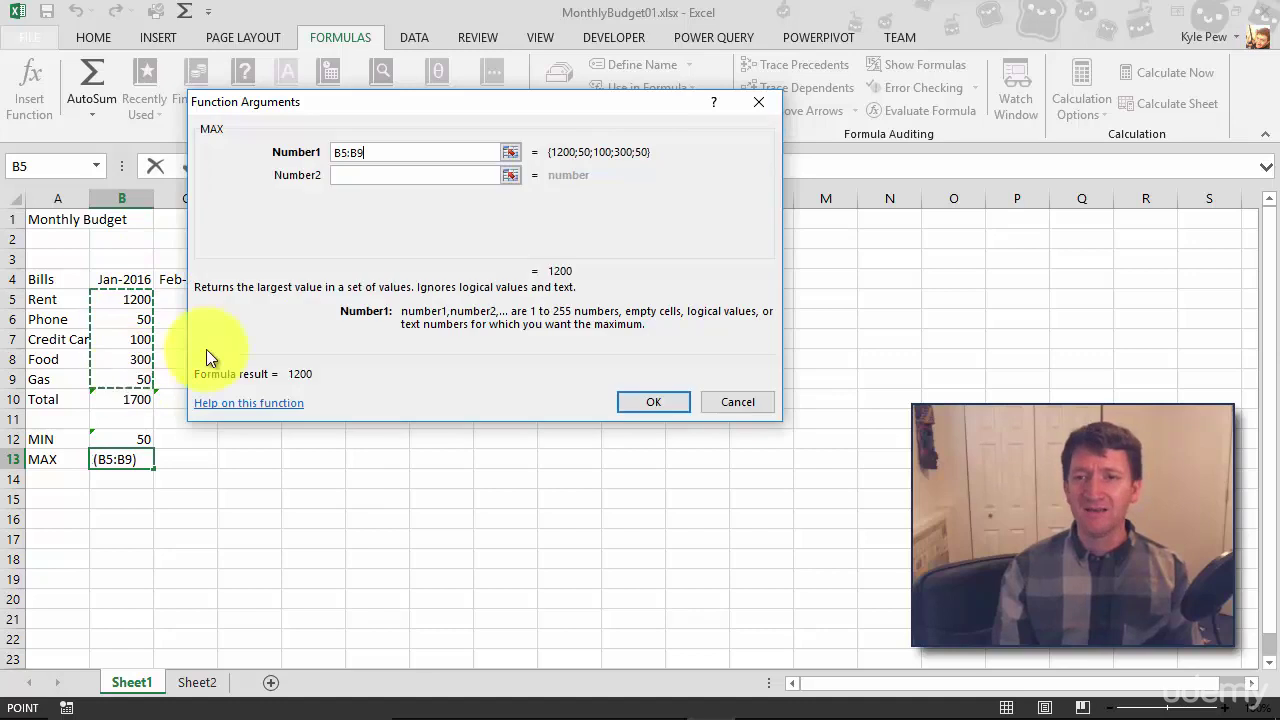
pyautogui.click(640, 405)
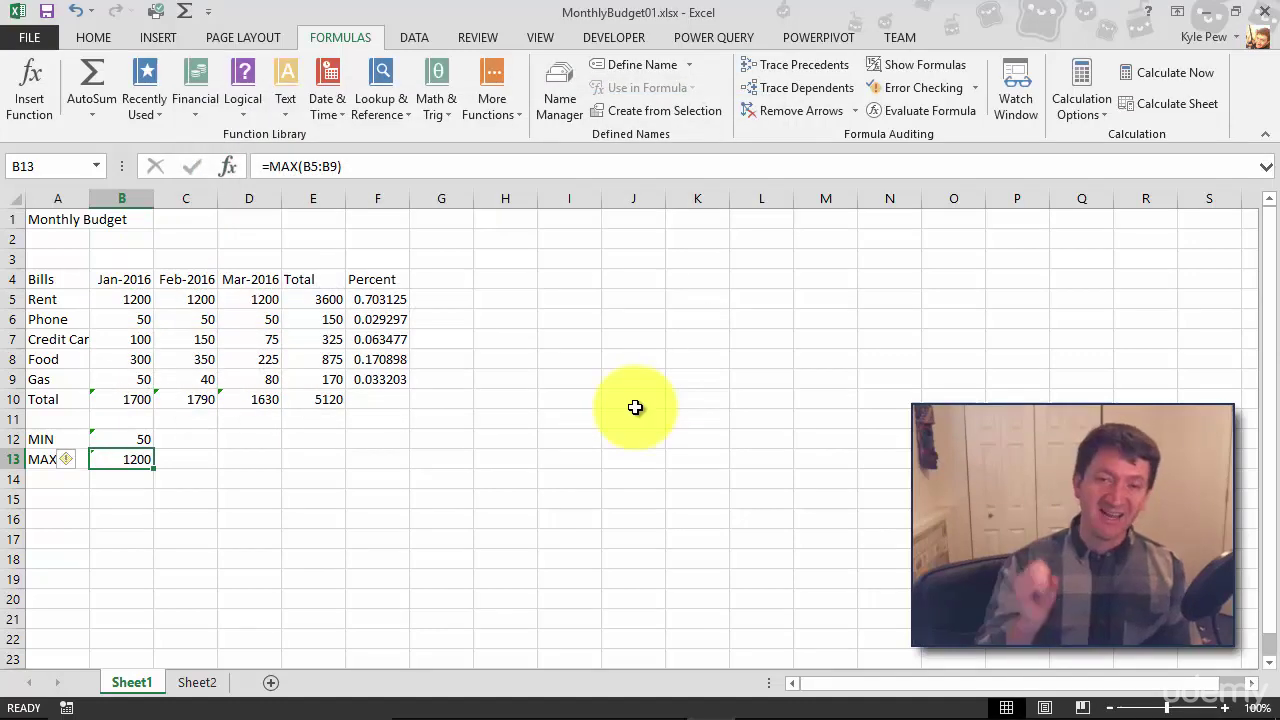